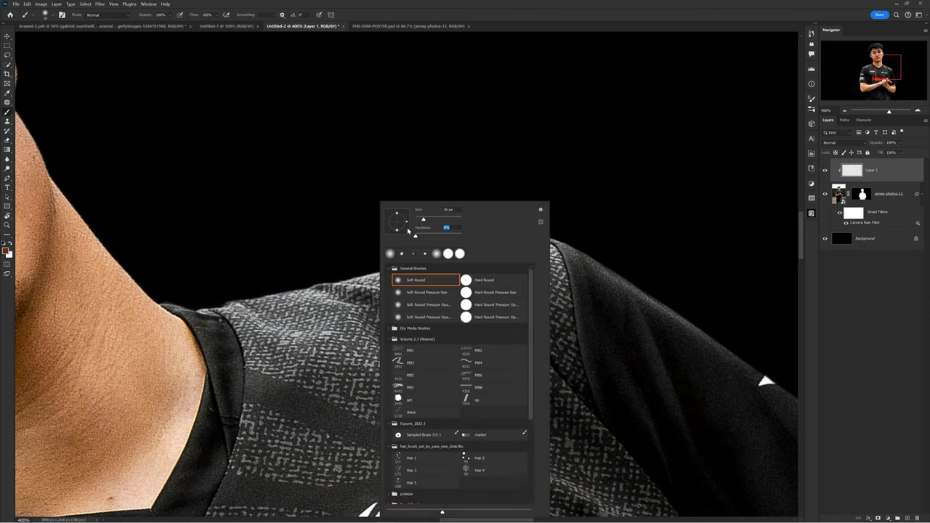
Paint a yellow rim light along the player's shoulder edge
{"action": "left_click", "coordinate": [7, 250]}
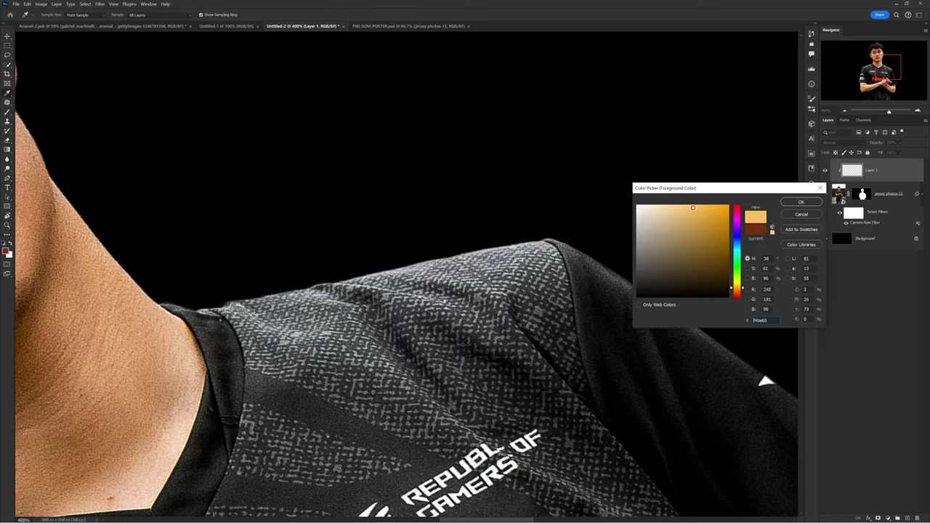
{"action": "key", "text": "Return"}
{"action": "scroll", "coordinate": [219, 294], "scroll_direction": "up", "scroll_amount": 1}
{"action": "left_click_drag", "start_coordinate": [325, 274], "coordinate": [586, 218]}
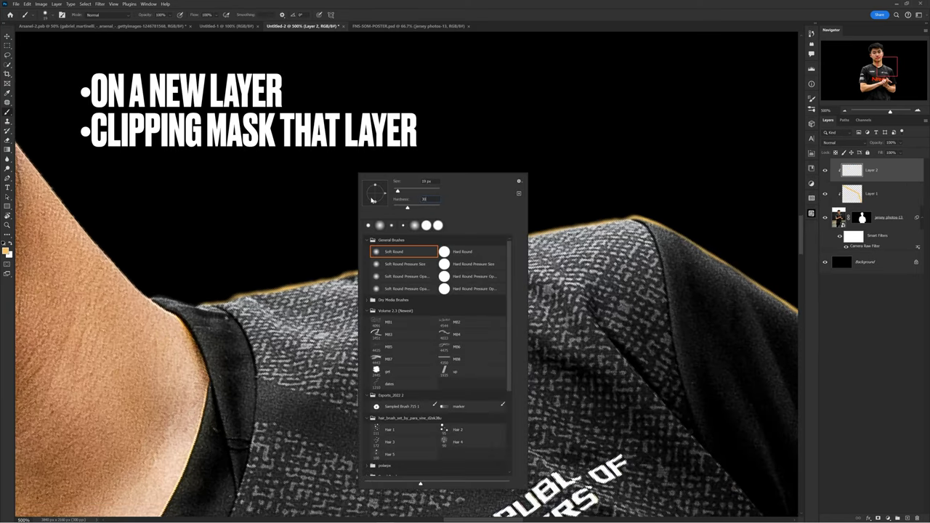
{"action": "key", "text": "Escape"}
Darken the brush to golden brown and set the layer blending to Linear Dodge (Add)
{"action": "left_click", "coordinate": [7, 250]}
{"action": "left_click_drag", "start_coordinate": [708, 222], "coordinate": [712, 240]}
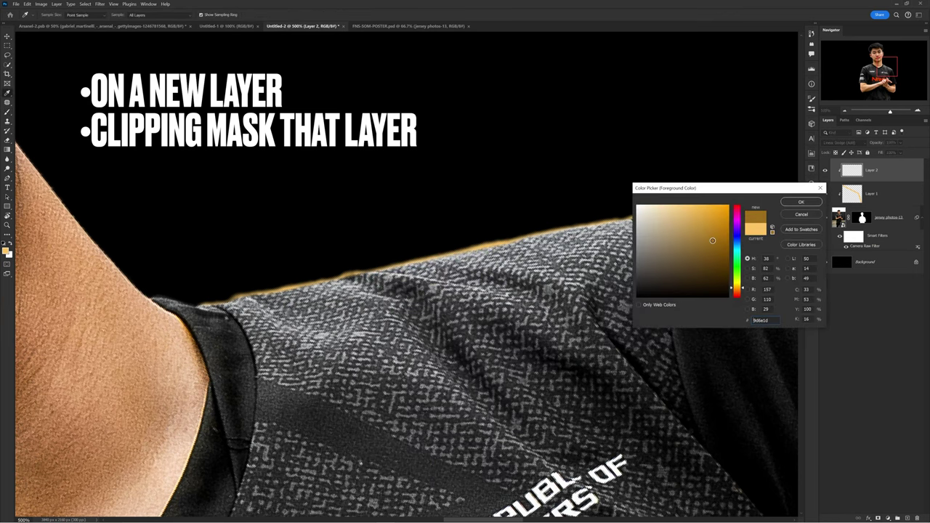
{"action": "key", "text": "Return"}
{"action": "left_click", "coordinate": [839, 143]}
{"action": "left_click", "coordinate": [835, 221]}
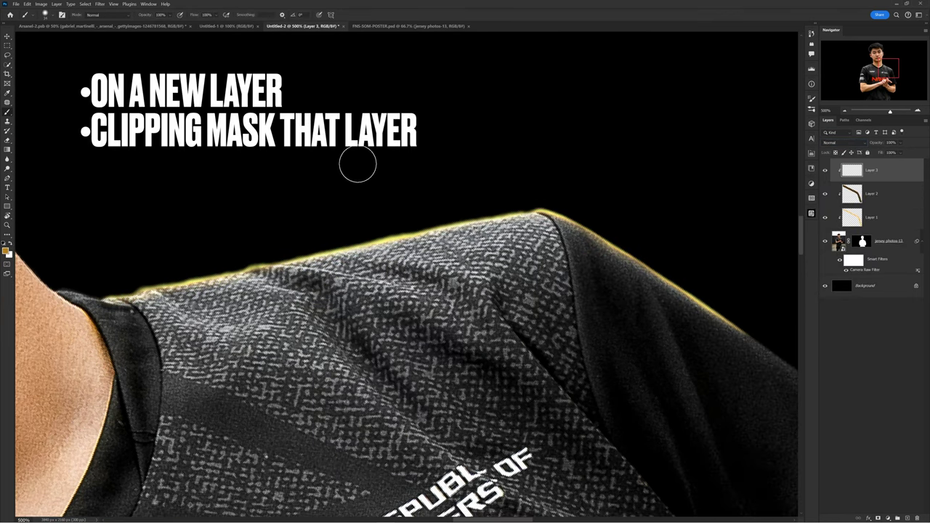
Paint a deep brown glow along the shoulder edge and type 'NRG' on the poster
{"action": "right_click", "coordinate": [362, 167]}
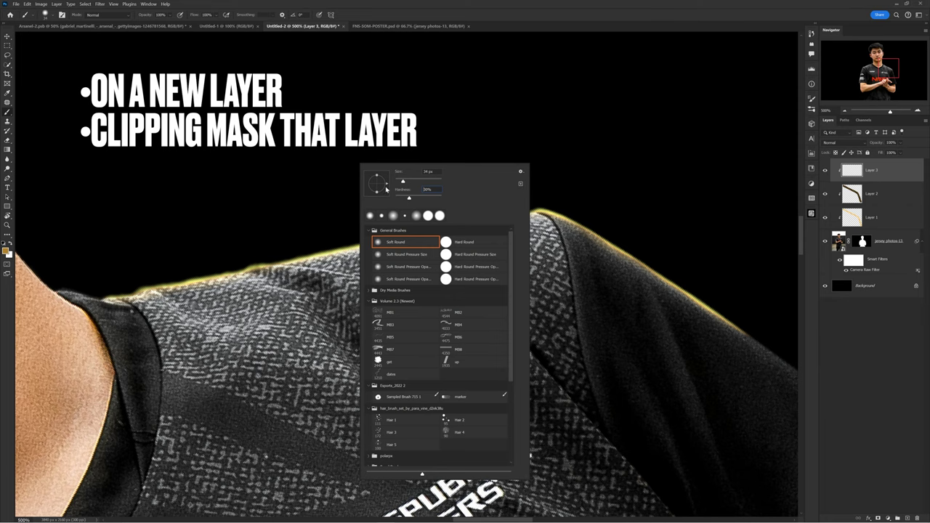
{"action": "left_click", "coordinate": [6, 250]}
{"action": "left_click_drag", "start_coordinate": [702, 240], "coordinate": [712, 268]}
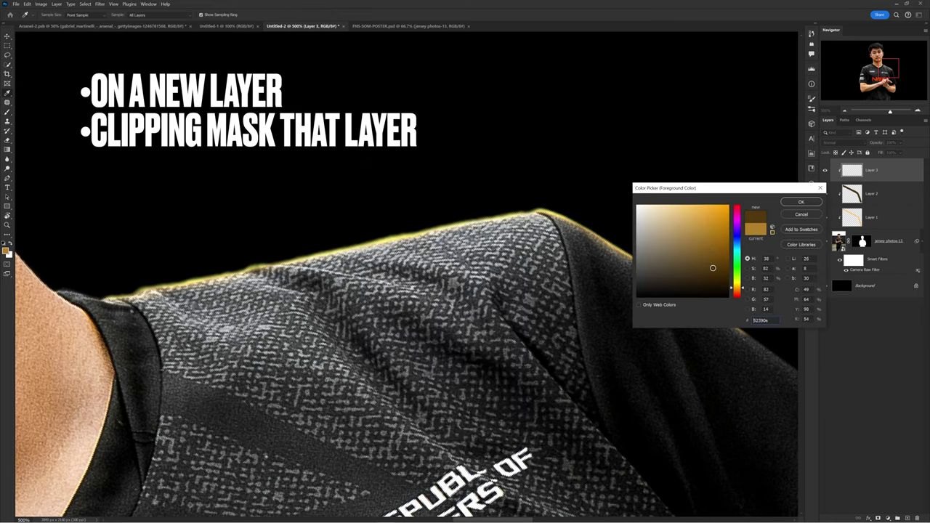
{"action": "key", "text": "Return"}
{"action": "mouse_move", "coordinate": [218, 189]}
{"action": "left_mouse_down"}
{"action": "mouse_move", "coordinate": [323, 154]}
{"action": "mouse_move", "coordinate": [427, 145]}
{"action": "left_mouse_up"}
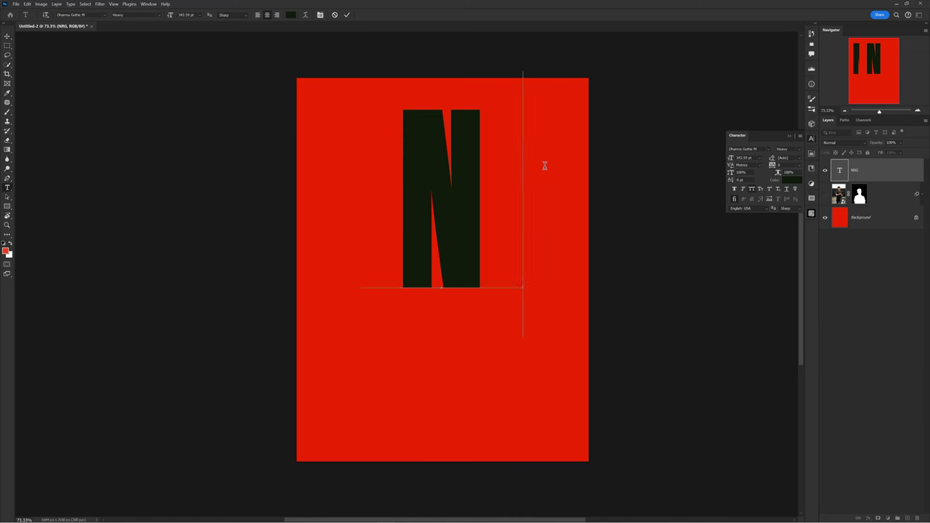
{"action": "type", "text": "RG"}
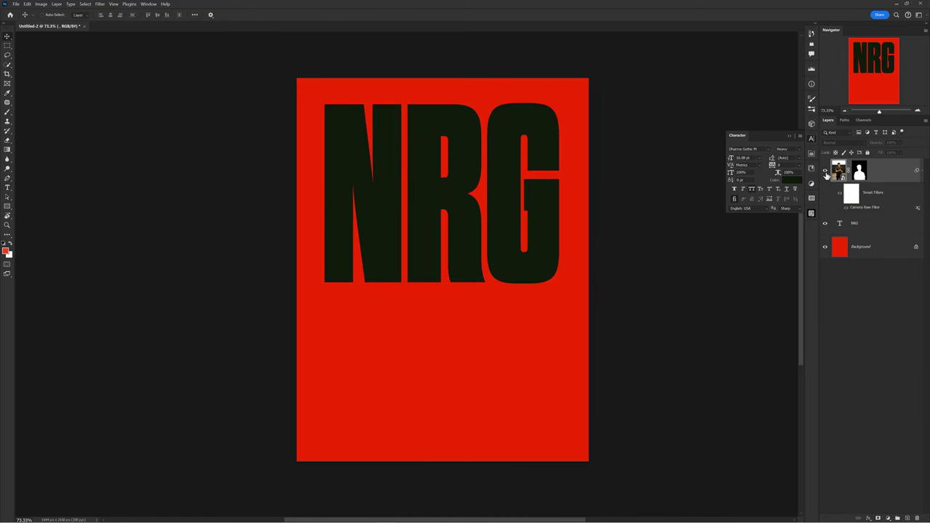
Show the player cutout in front of the NRG letters, commit the text edit, and switch to the Move tool
{"action": "left_click", "coordinate": [826, 171]}
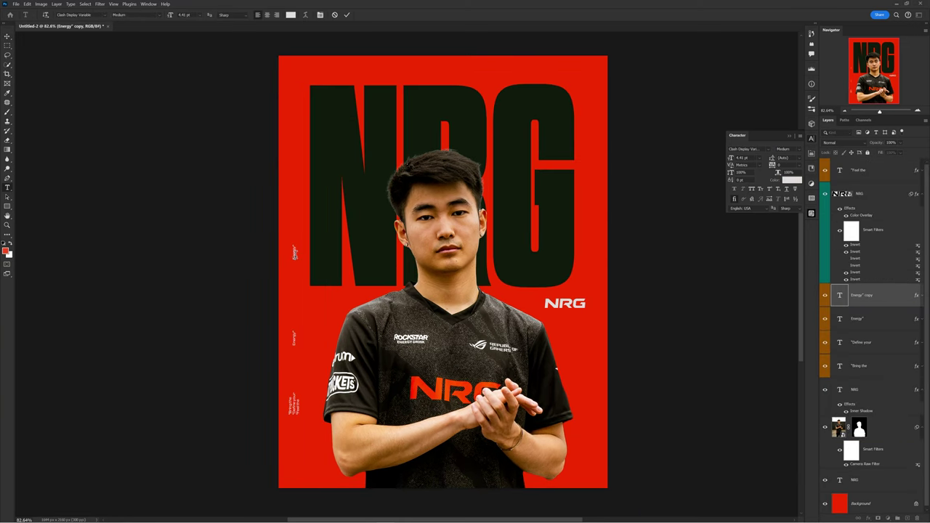
{"action": "key", "text": "ctrl+Return"}
{"action": "key", "text": "v"}
{"action": "left_click", "coordinate": [811, 138]}
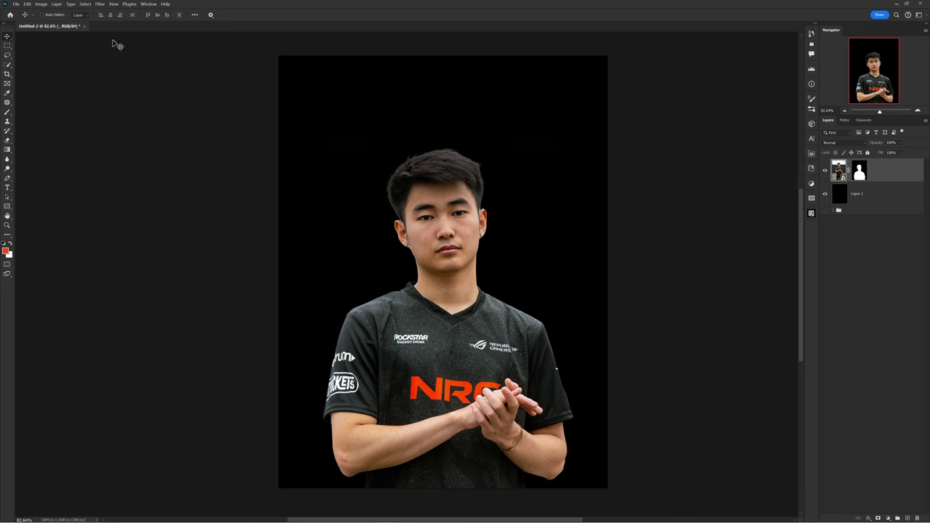
Apply a Camera Raw Filter to the player photo in before/after view, raising Shadows to +17
{"action": "left_click", "coordinate": [100, 4]}
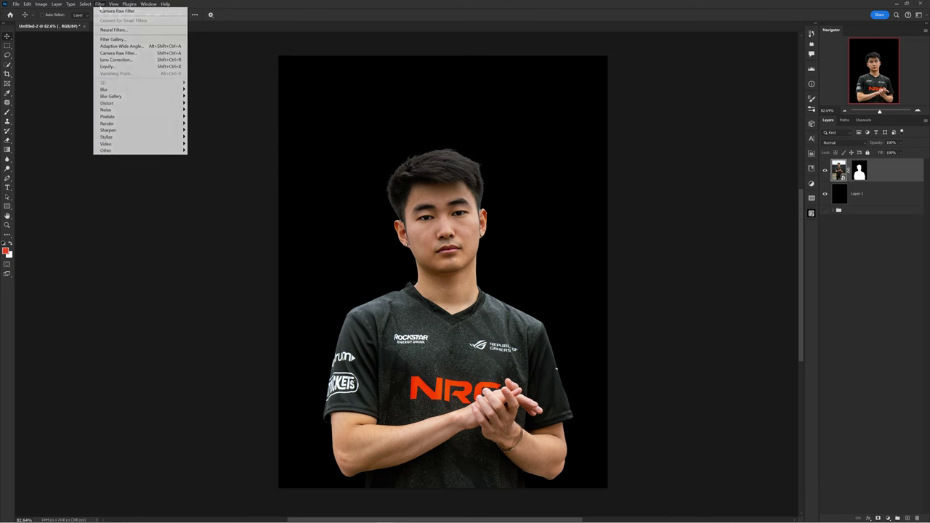
{"action": "left_click", "coordinate": [144, 55]}
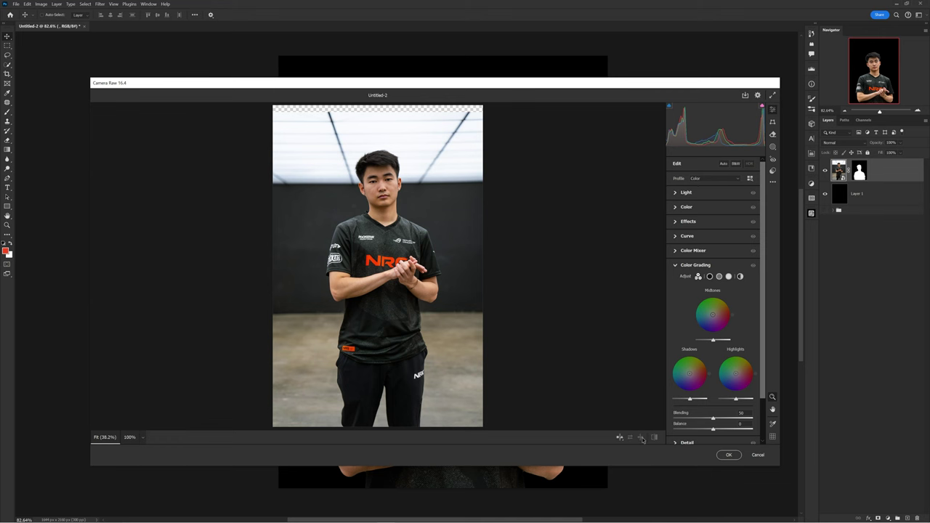
{"action": "left_click", "coordinate": [641, 438]}
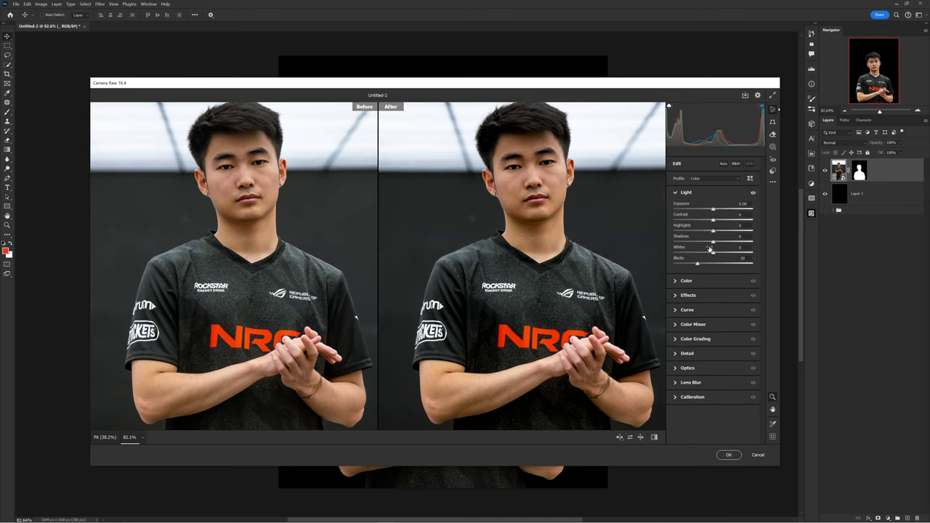
{"action": "left_click_drag", "start_coordinate": [712, 244], "coordinate": [718, 238]}
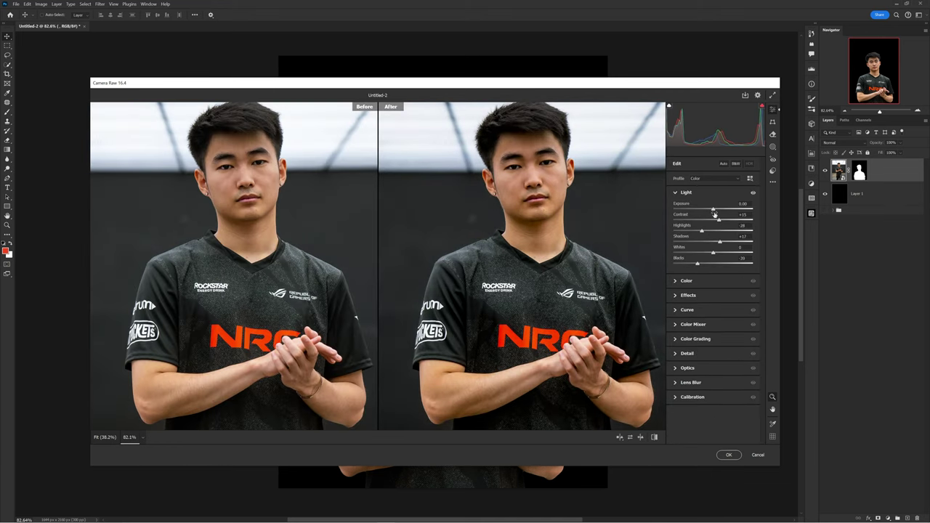
{"action": "left_click", "coordinate": [686, 295]}
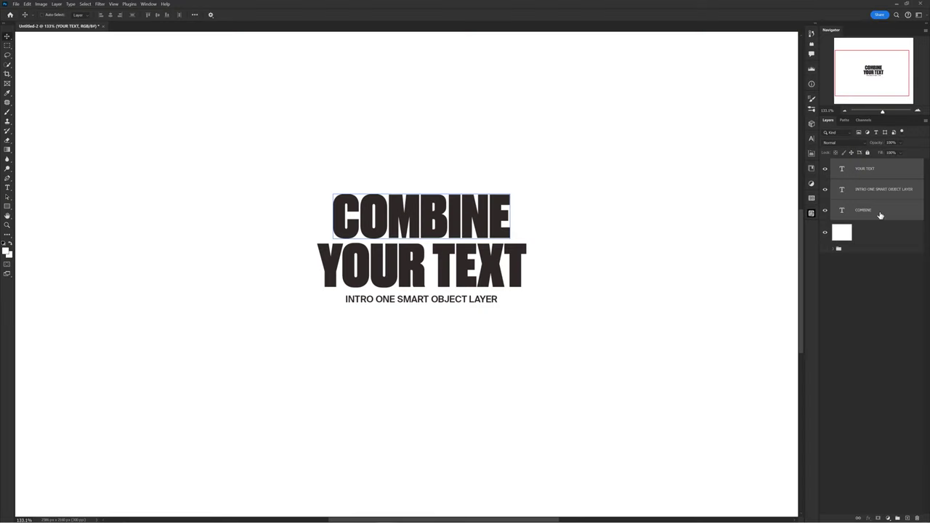
Convert the text layers into one smart object and apply Gaussian and Radial blur
{"action": "right_click", "coordinate": [877, 215]}
{"action": "left_click", "coordinate": [843, 270]}
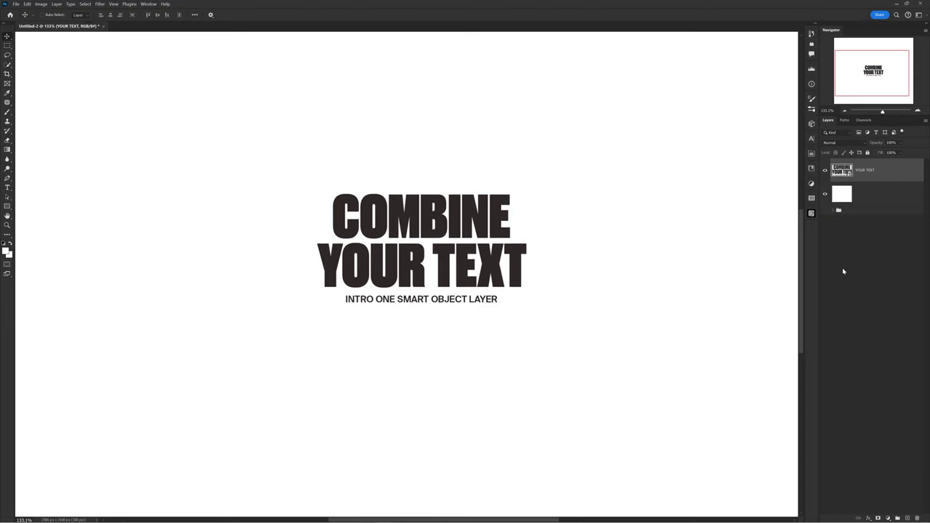
{"action": "left_click", "coordinate": [99, 4]}
{"action": "mouse_move", "coordinate": [102, 93]}
{"action": "left_click", "coordinate": [207, 124]}
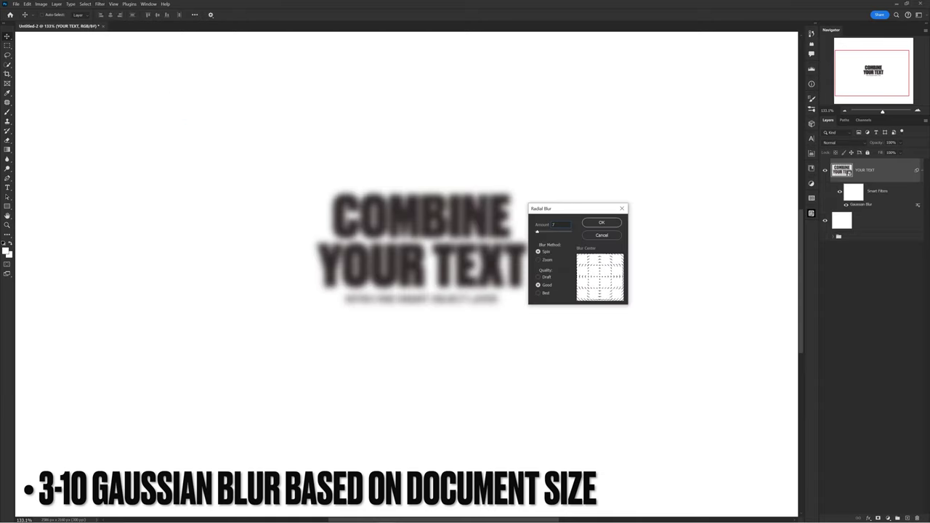
{"action": "left_click", "coordinate": [595, 224]}
Add a Threshold adjustment layer and tune it until the letter edges look crisp
{"action": "left_click", "coordinate": [887, 518]}
{"action": "left_click", "coordinate": [890, 499]}
{"action": "left_click_drag", "start_coordinate": [758, 214], "coordinate": [764, 216]}
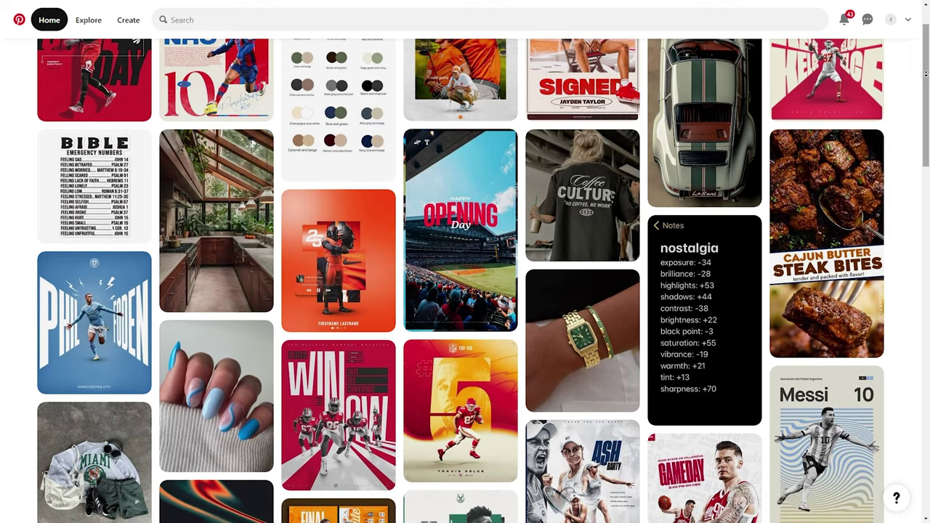
{"action": "scroll", "coordinate": [461, 281], "scroll_direction": "down", "scroll_amount": 2}
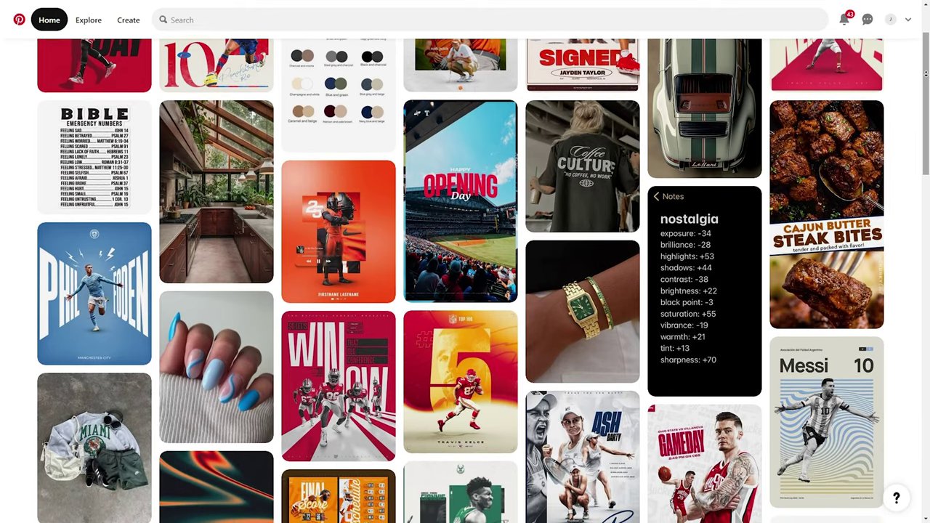
{"action": "scroll", "coordinate": [460, 280], "scroll_direction": "down", "scroll_amount": 2}
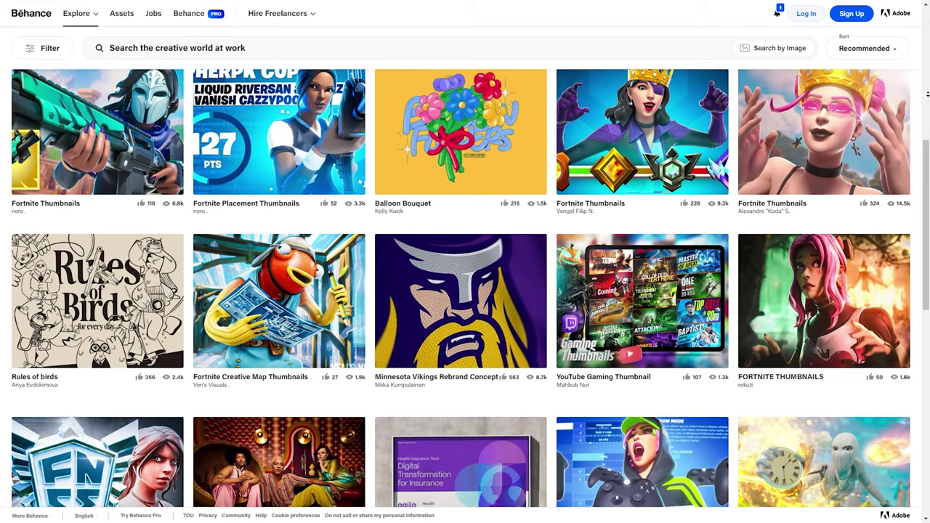
{"action": "scroll", "coordinate": [461, 288], "scroll_direction": "down", "scroll_amount": 3}
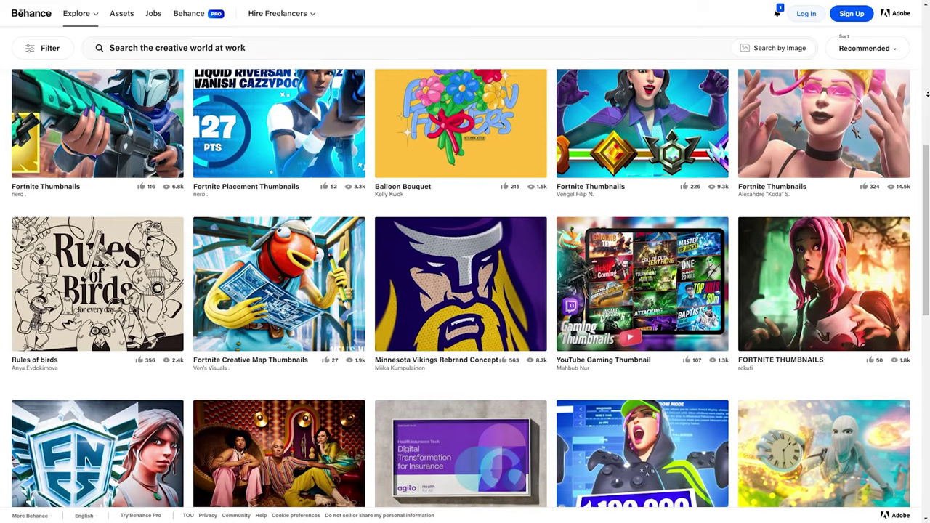
{"action": "scroll", "coordinate": [461, 288], "scroll_direction": "down", "scroll_amount": 2}
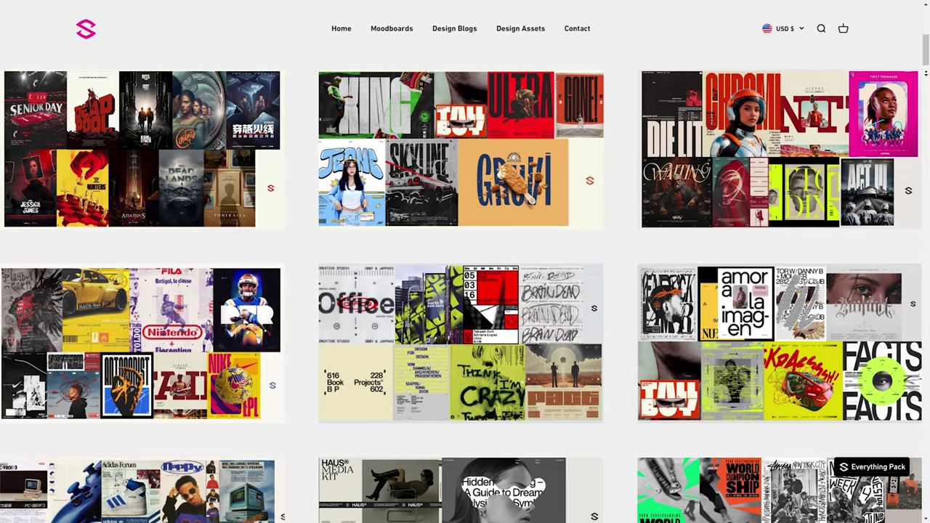
{"action": "scroll", "coordinate": [465, 291], "scroll_direction": "down", "scroll_amount": 3}
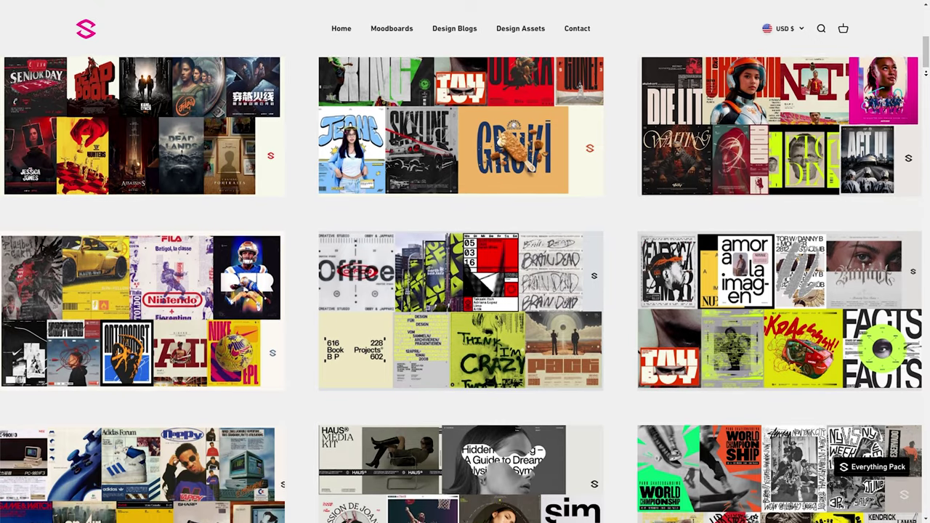
{"action": "scroll", "coordinate": [465, 291], "scroll_direction": "down", "scroll_amount": 2}
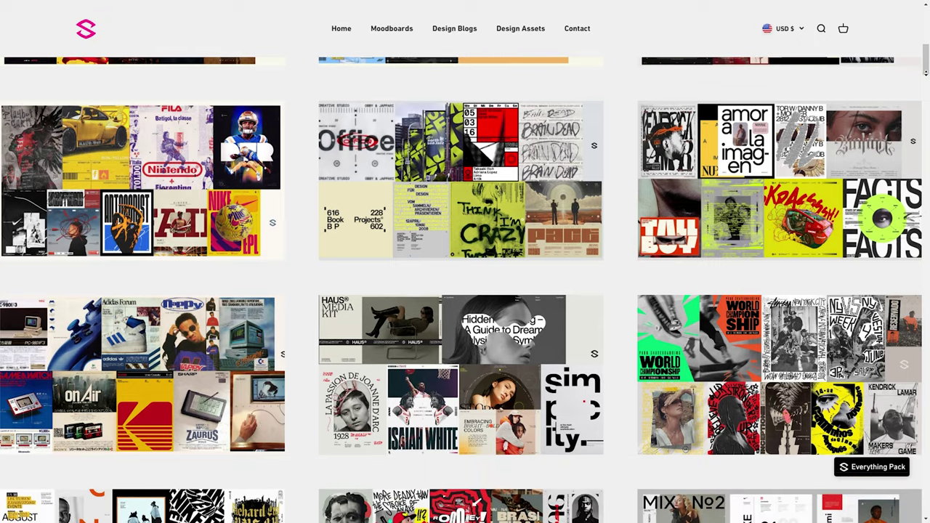
{"action": "scroll", "coordinate": [465, 291], "scroll_direction": "down", "scroll_amount": 2}
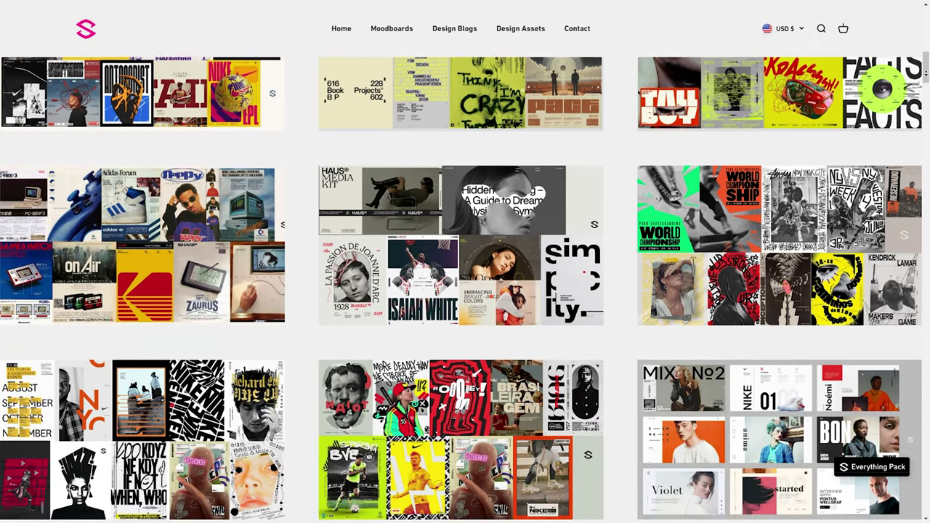
{"action": "scroll", "coordinate": [465, 290], "scroll_direction": "down", "scroll_amount": 2}
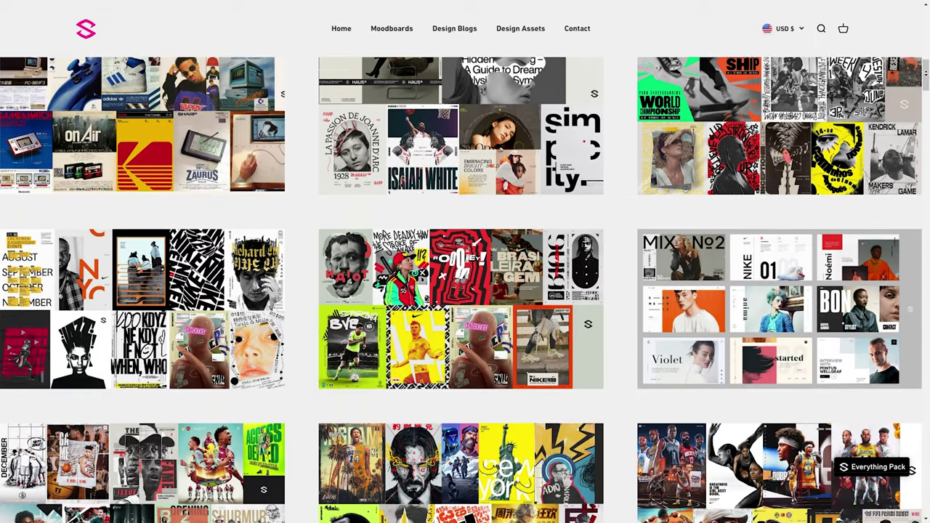